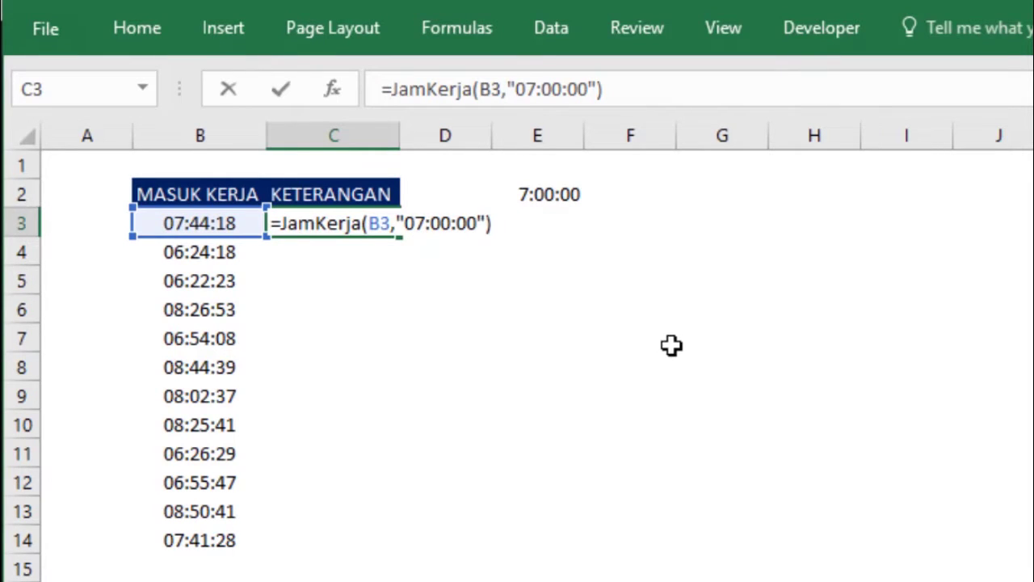
Commit the trial JamKerja formula in C3 and reselect C3 to check its Telat result.
key(Return)
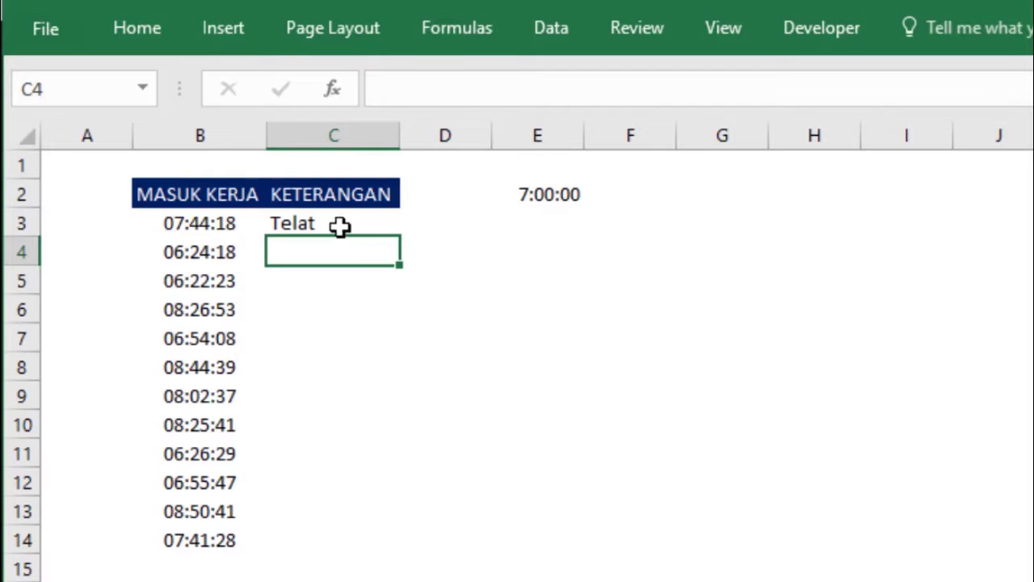
click(338, 223)
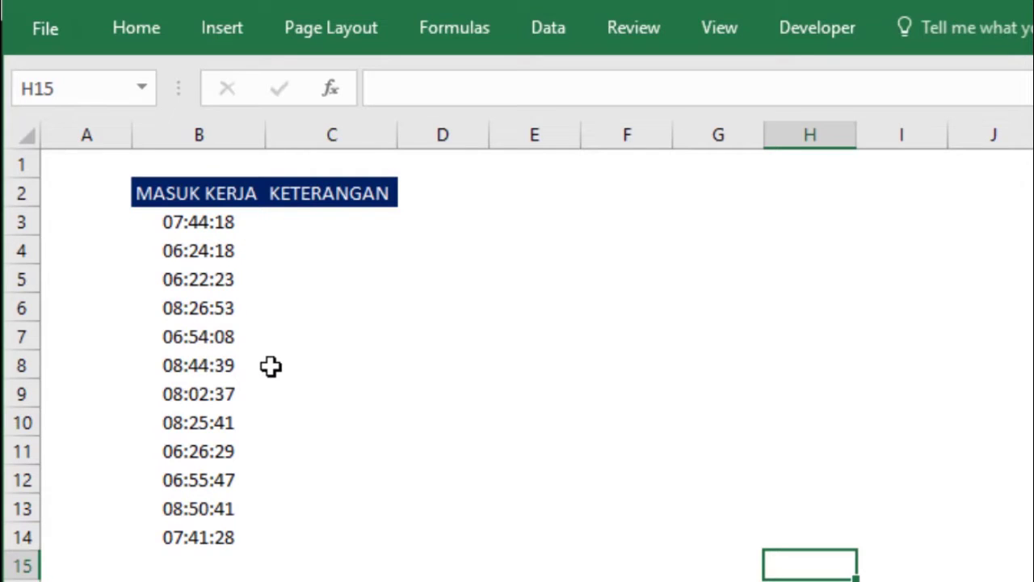
Enter 07:00:00 in cell E2 after reviewing the arrival times in column B.
click(204, 357)
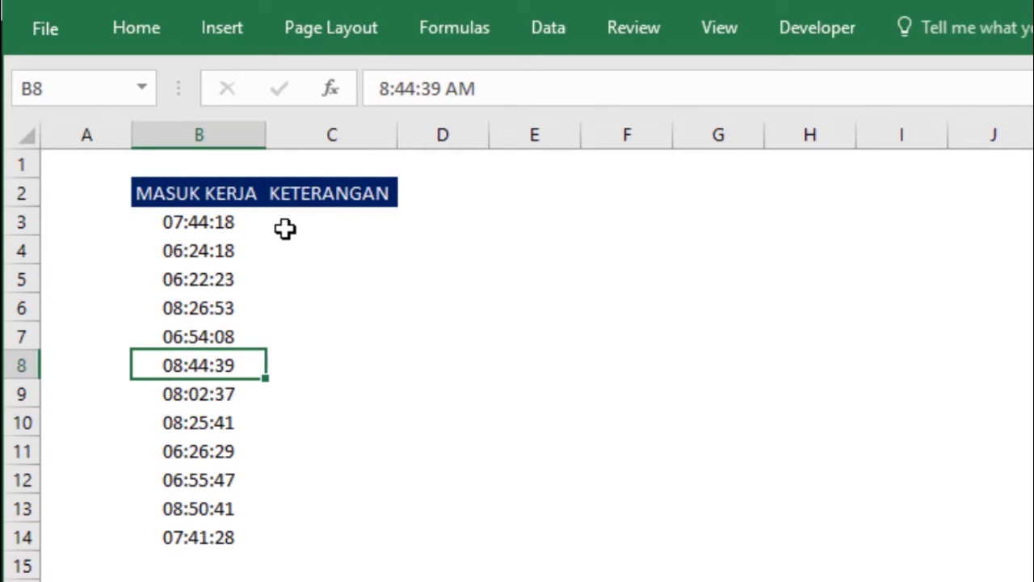
click(199, 222)
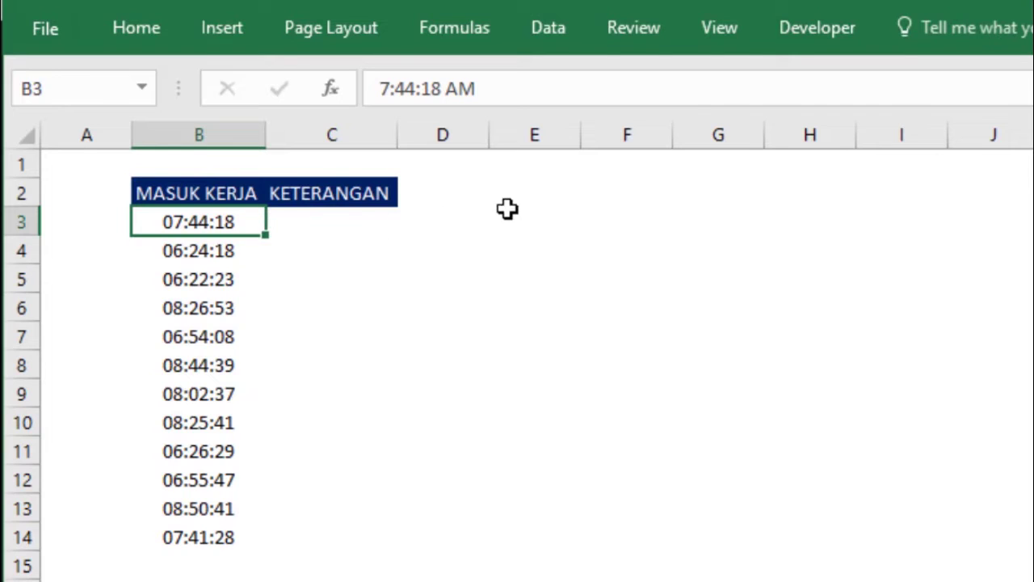
click(563, 196)
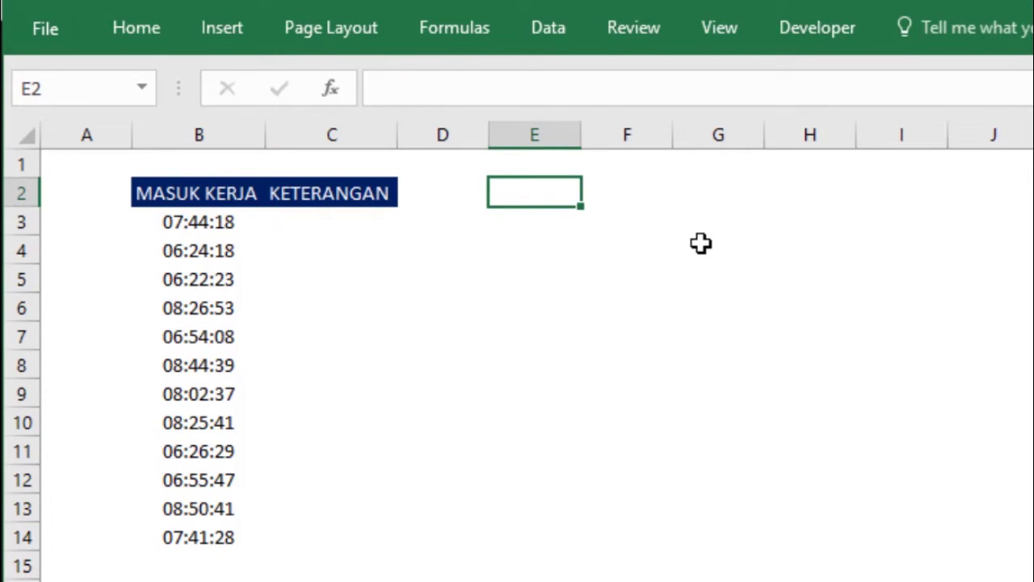
text(07)
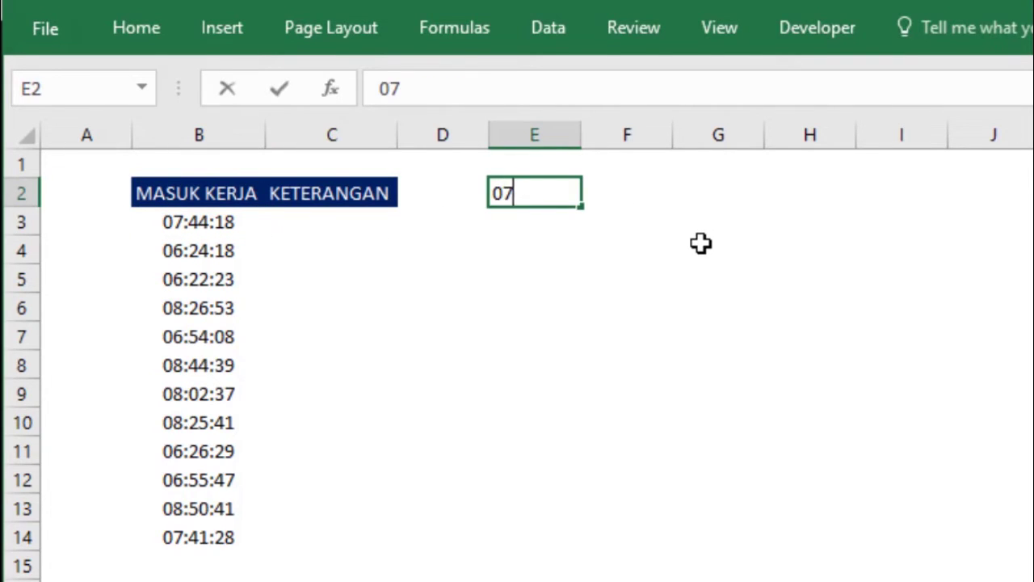
text(:00:00)
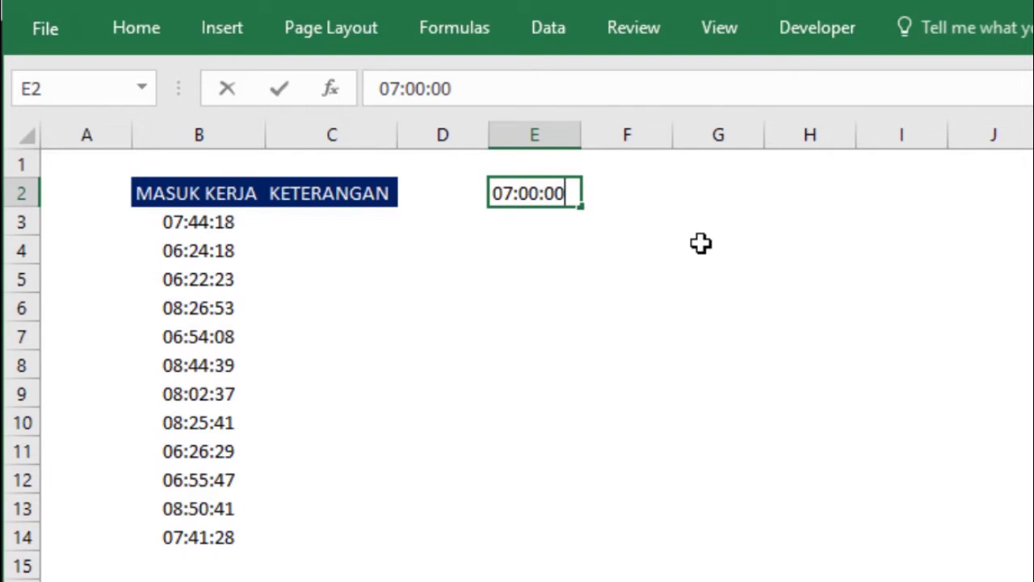
click(704, 241)
click(553, 199)
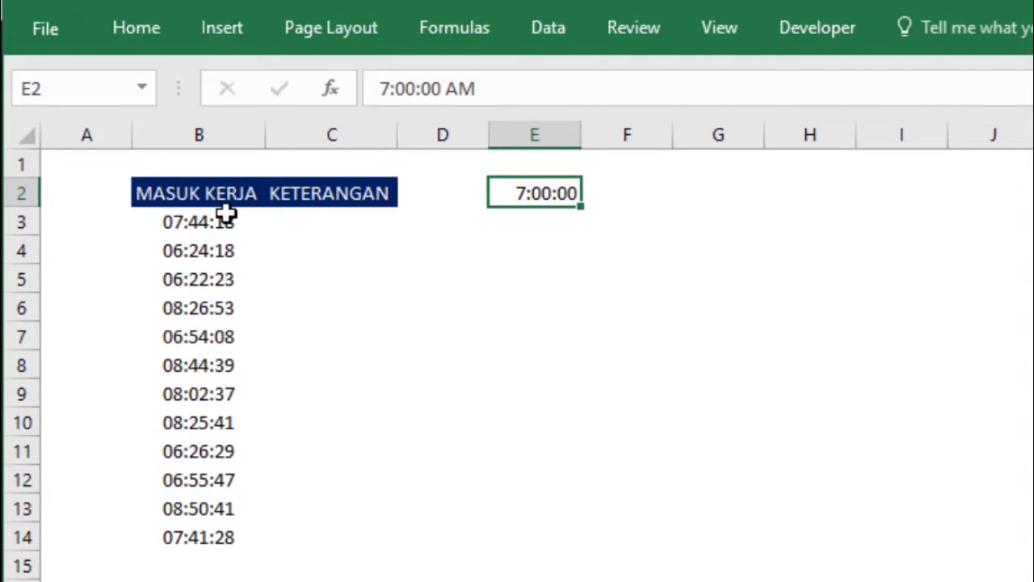
Select cell C3, the first KETERANGAN cell, for the status formula.
click(324, 224)
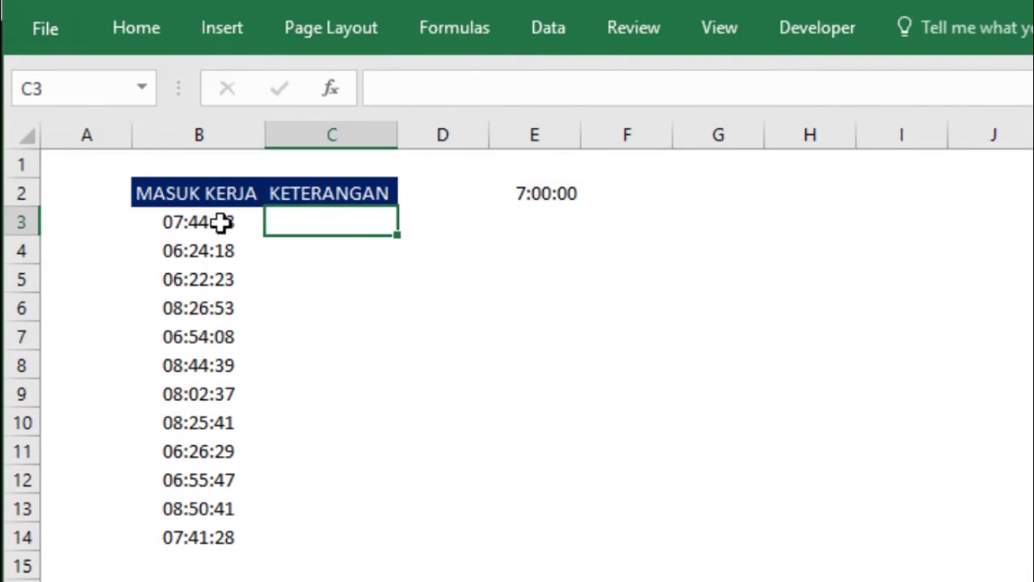
click(202, 224)
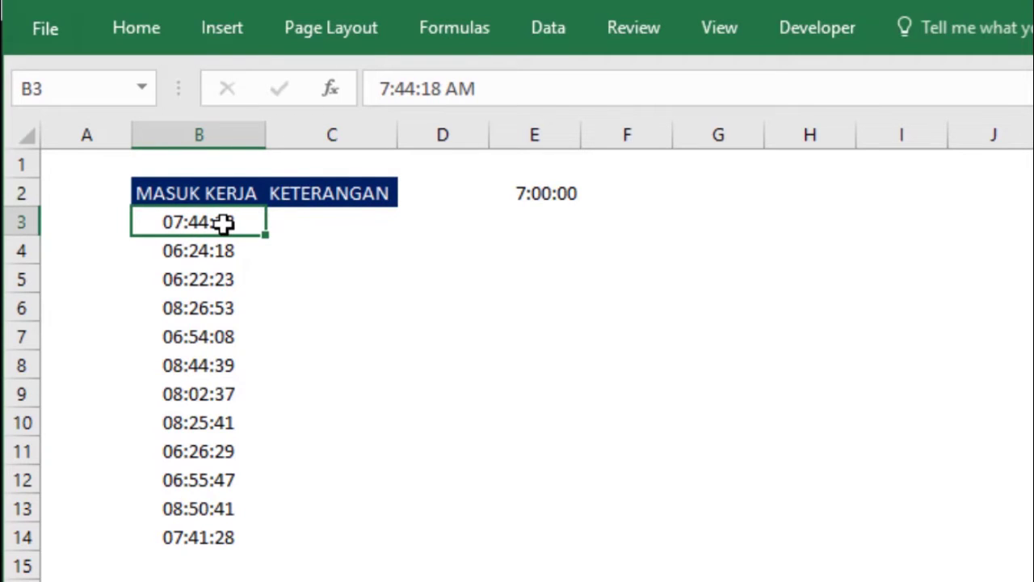
click(355, 224)
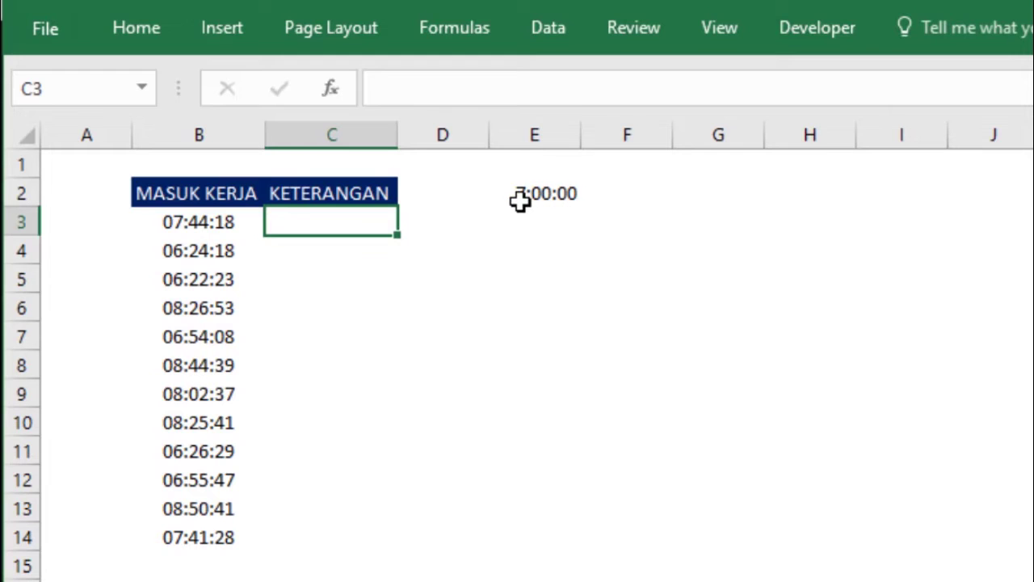
click(782, 31)
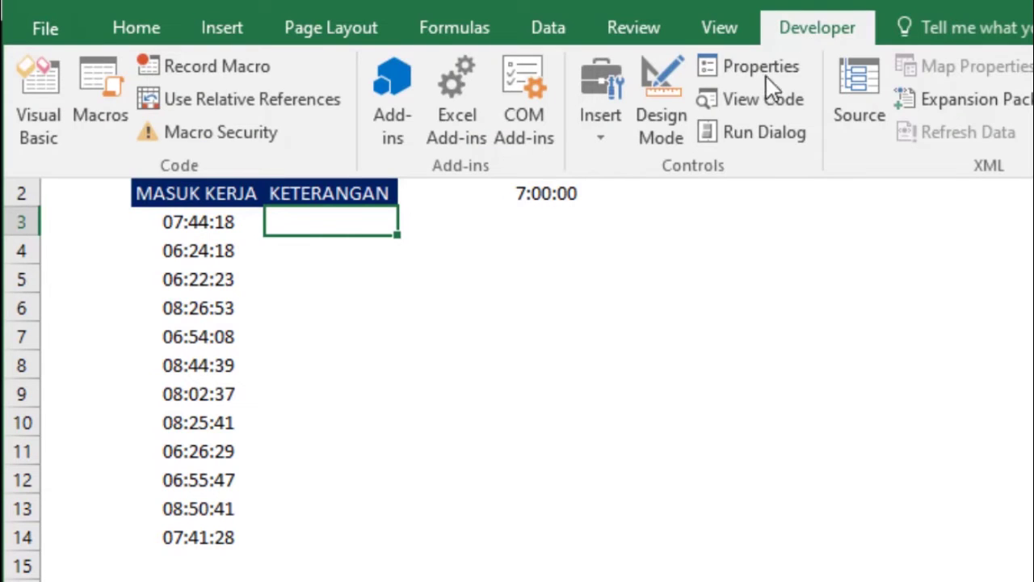
click(749, 98)
double_click(145, 281)
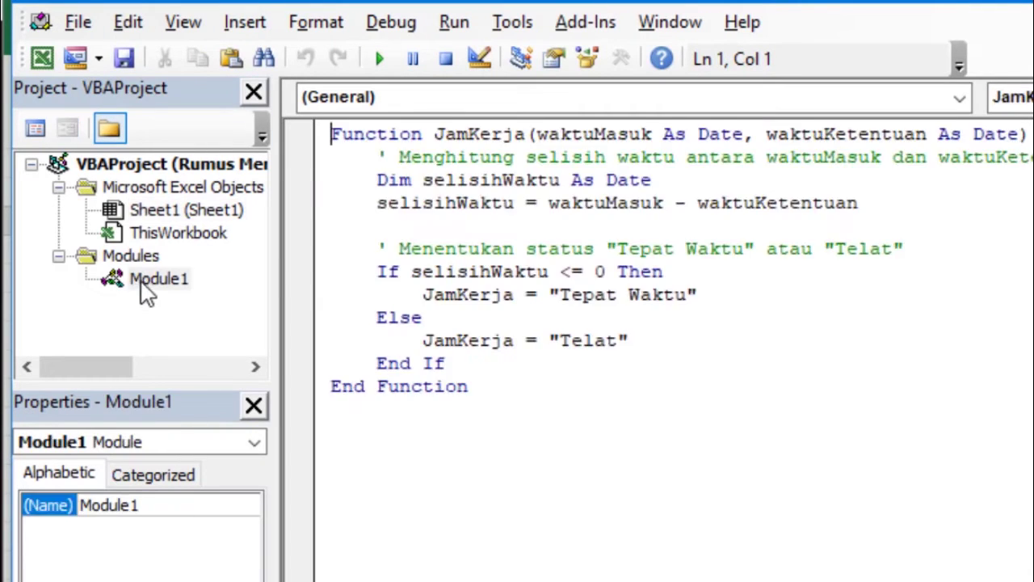
click(510, 225)
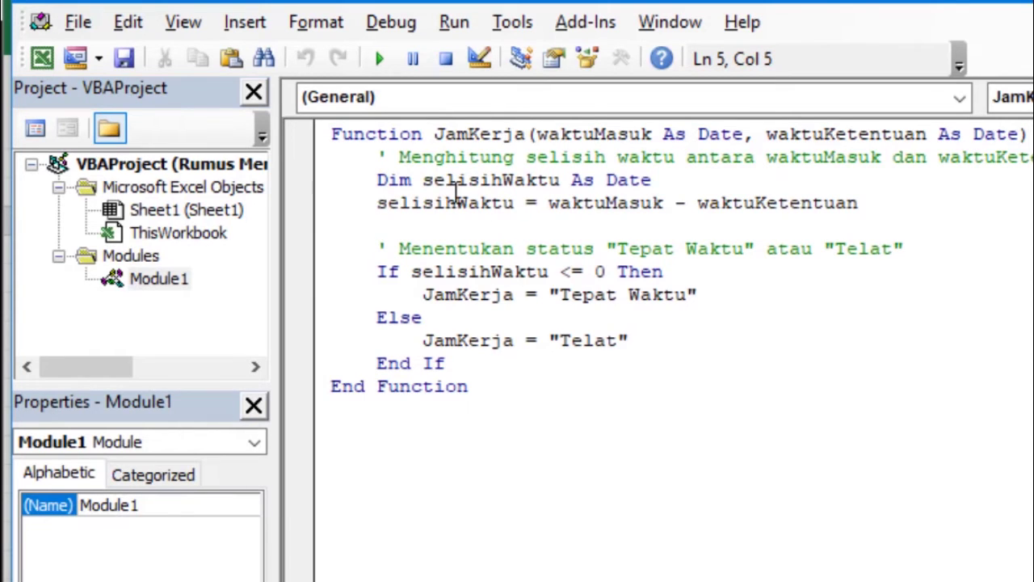
double_click(486, 136)
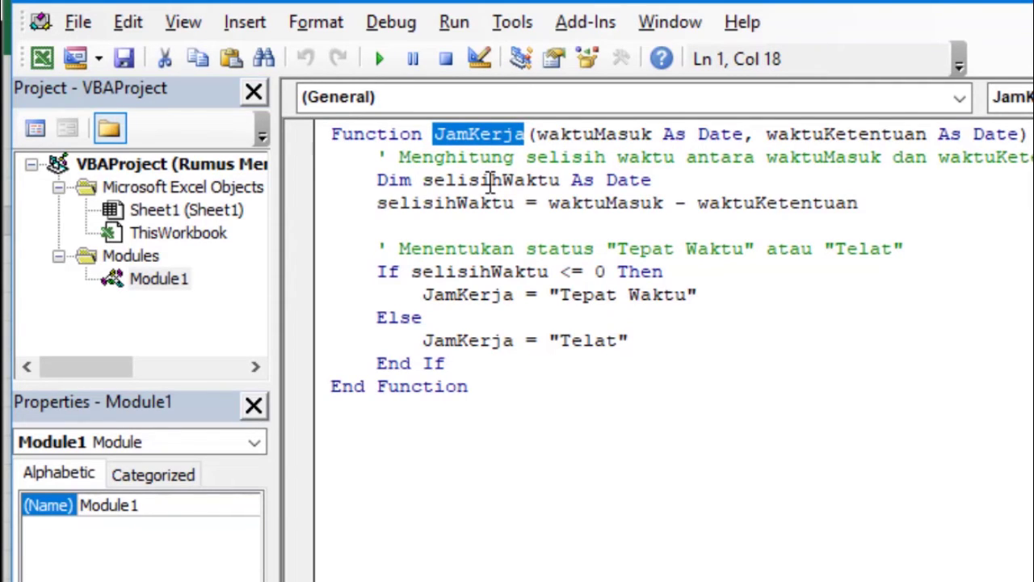
click(491, 181)
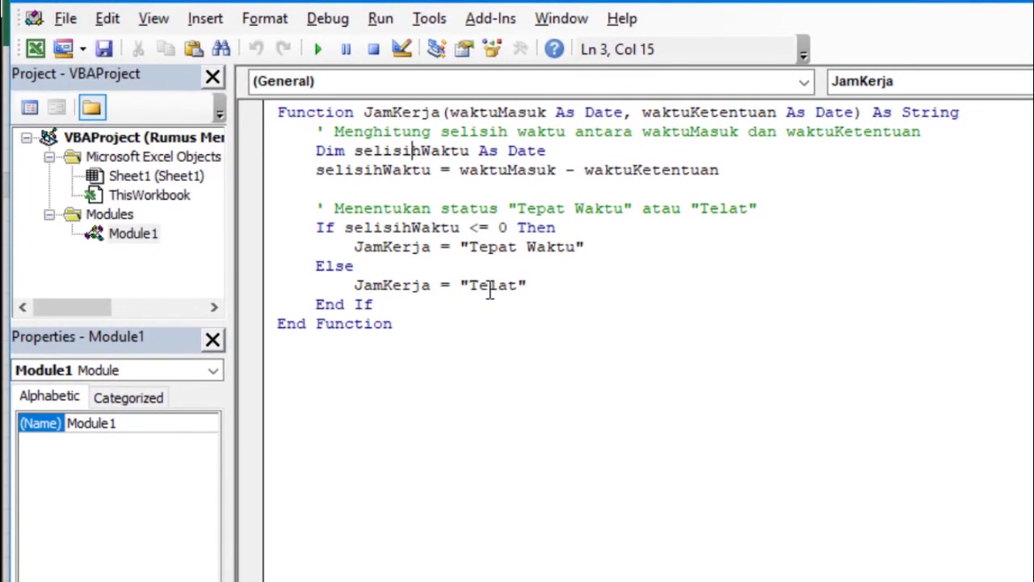
double_click(491, 289)
click(477, 131)
click(412, 108)
double_click(412, 111)
click(737, 414)
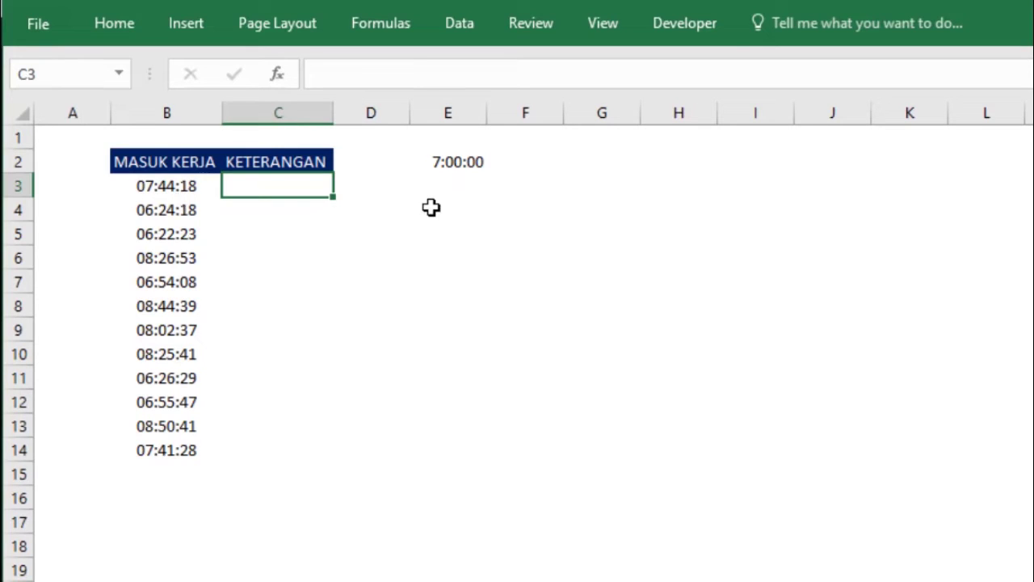
Enter =JamKerja(B3,"07:00:00") in C3 to compare B3's arrival time against 7:00.
text(=jam)
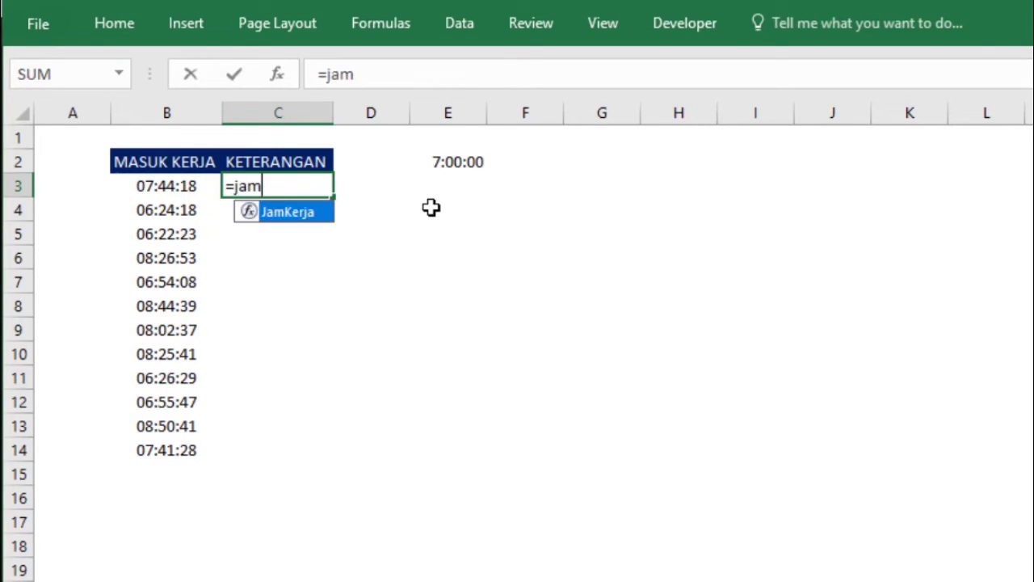
key(Tab)
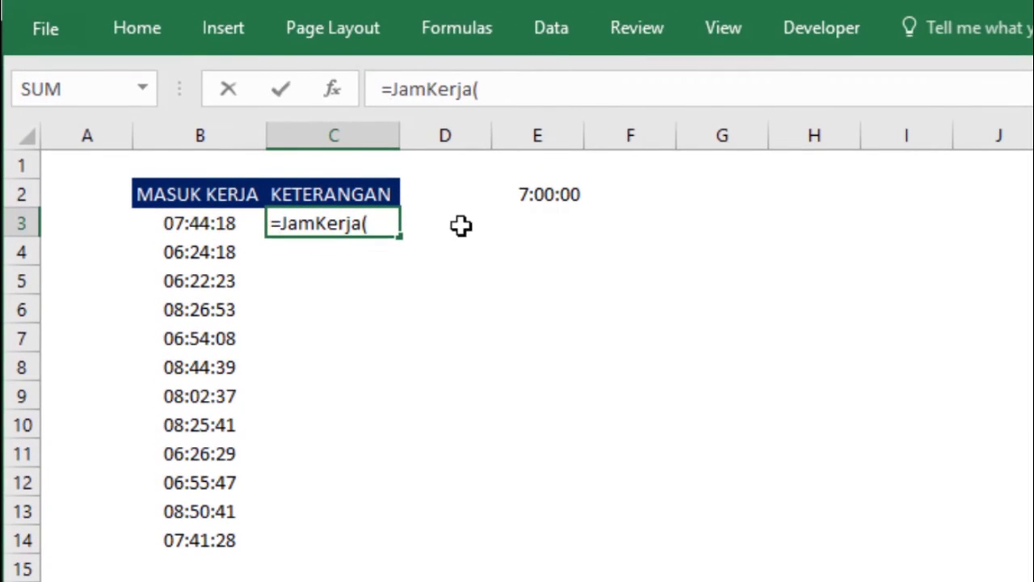
click(215, 224)
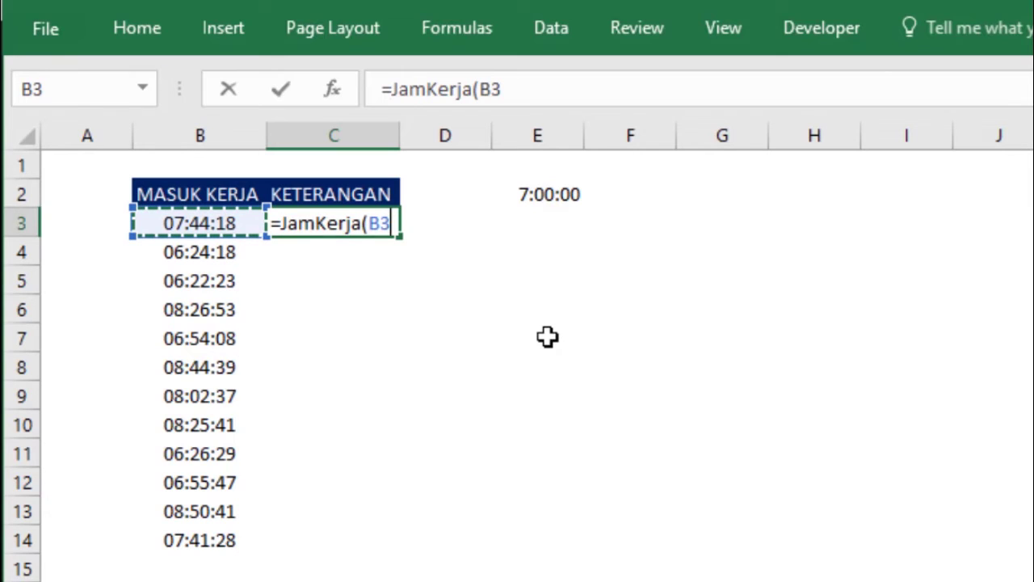
text(,)
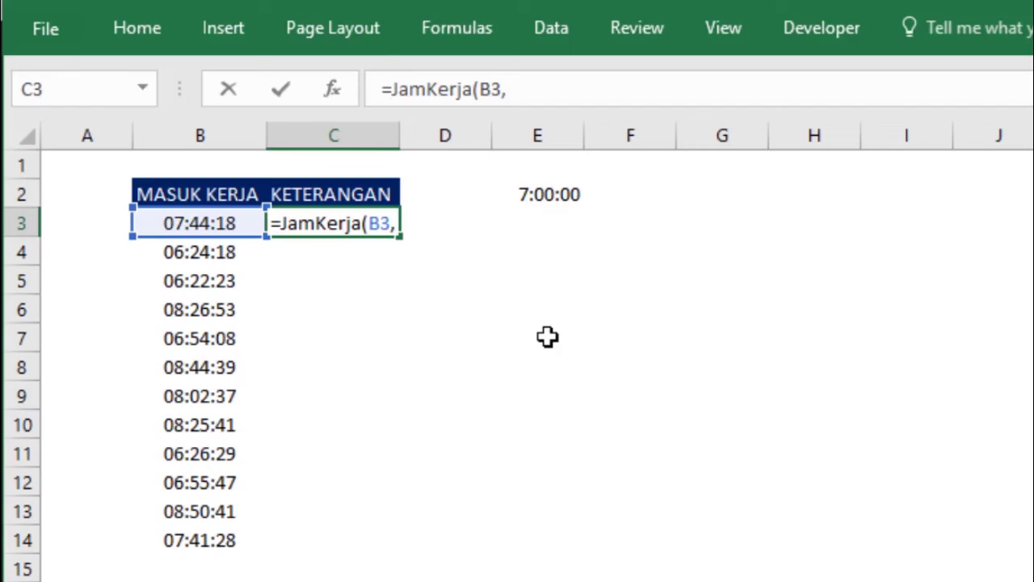
text(")
text(07:0)
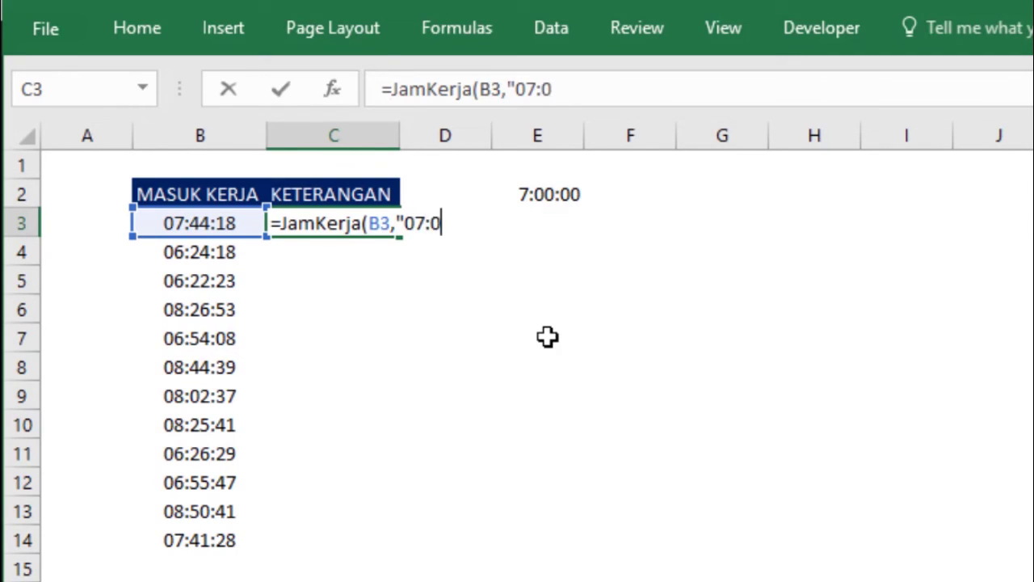
text(0:00")
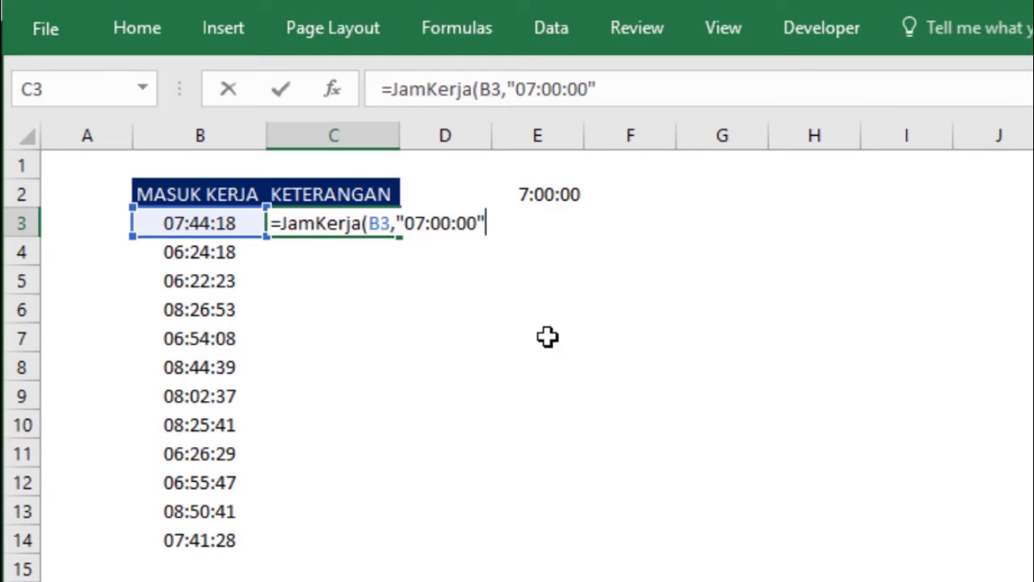
text())
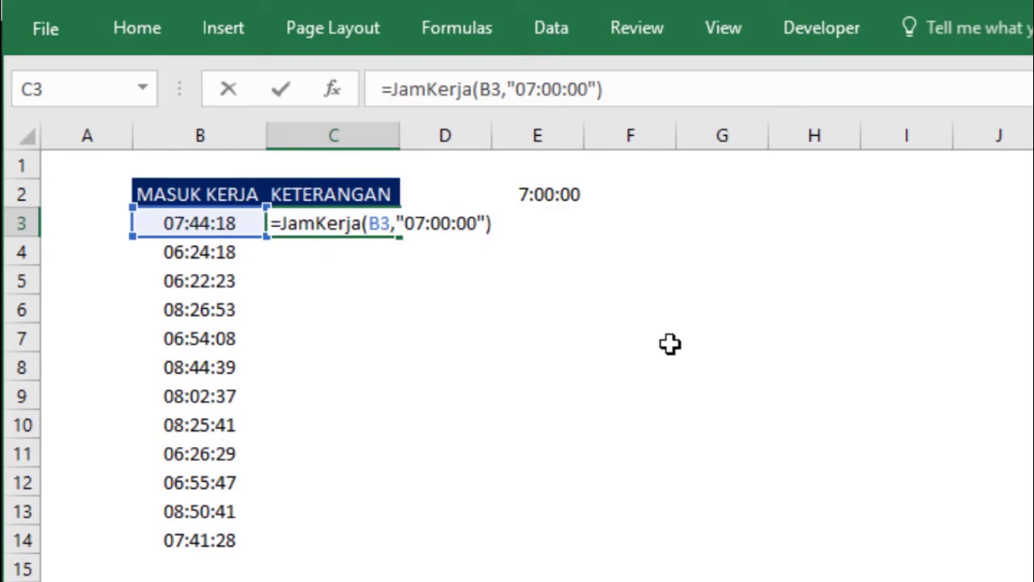
Commit the C3 JamKerja formula and fill it down through C14.
key(Return)
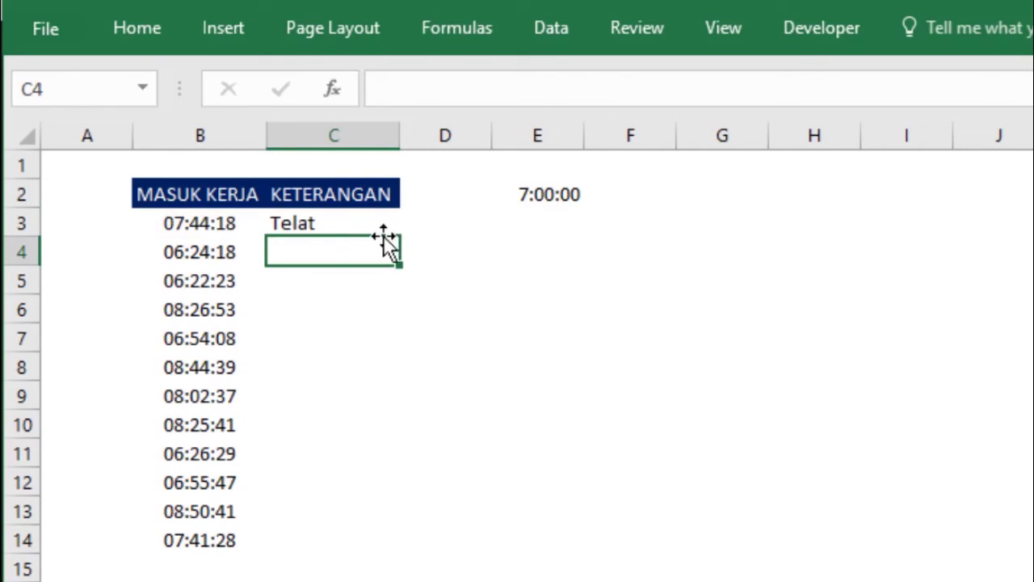
click(329, 219)
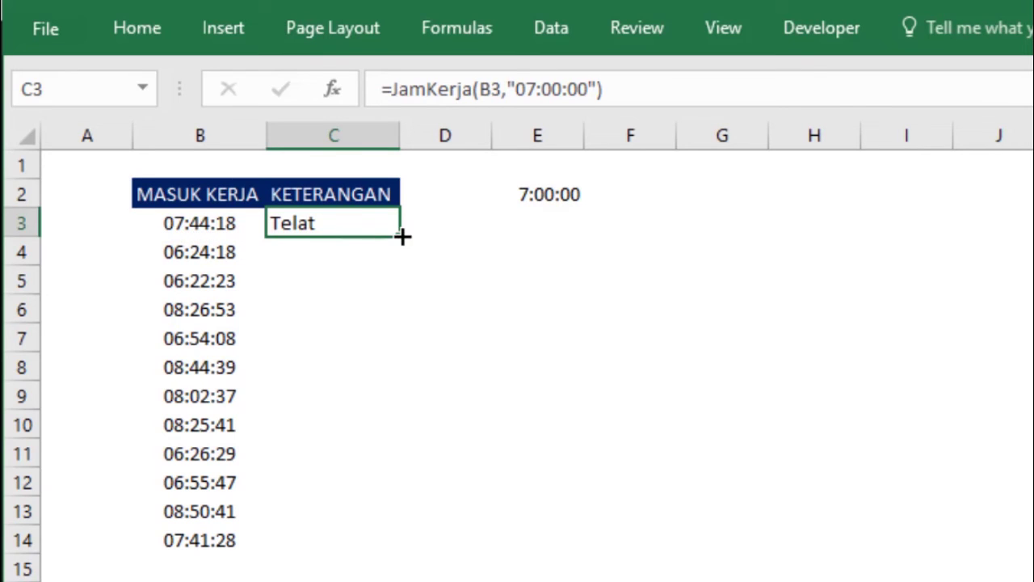
drag(400, 235, 400, 549)
click(611, 399)
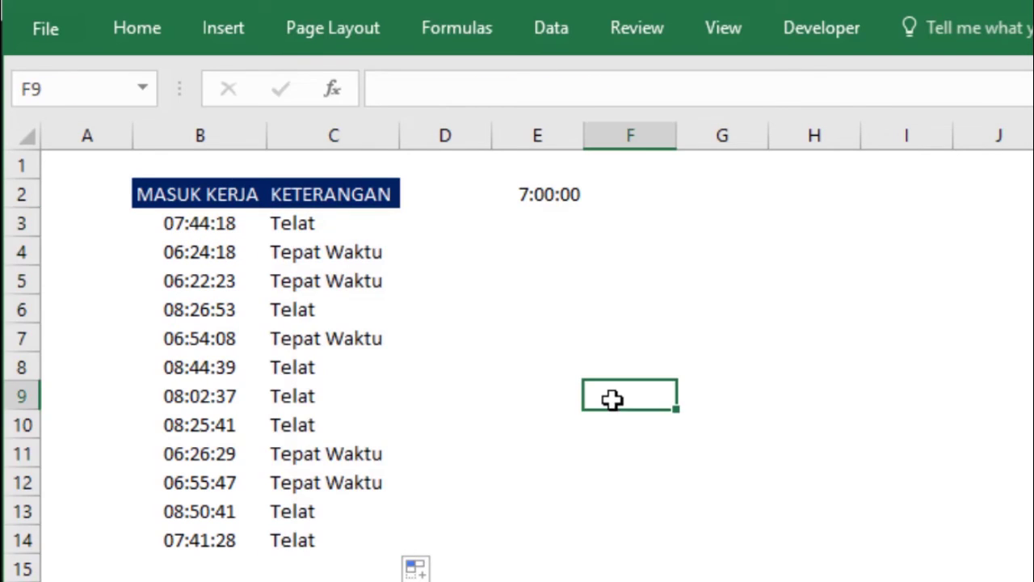
click(279, 254)
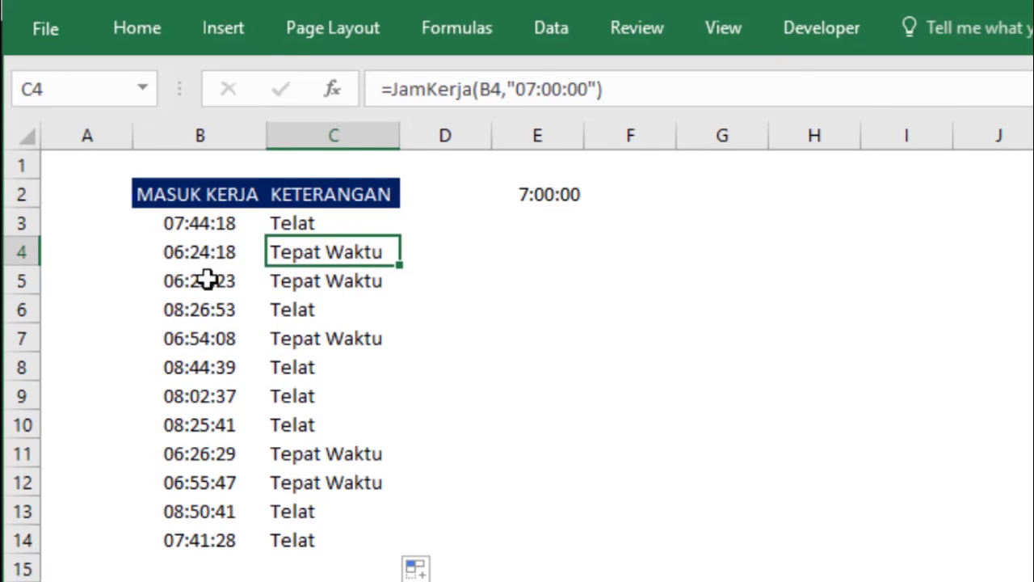
click(181, 279)
click(301, 282)
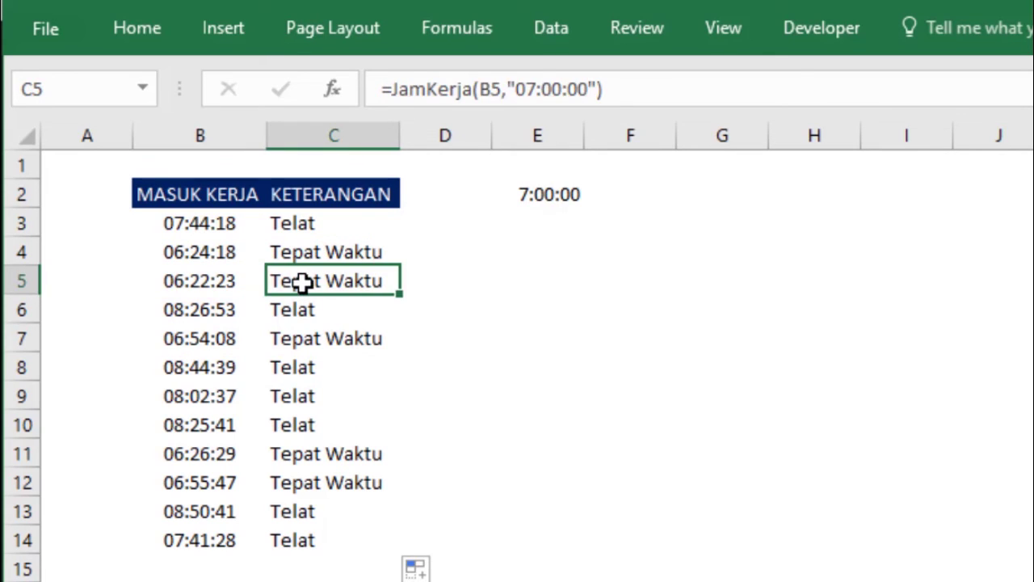
click(179, 312)
click(292, 313)
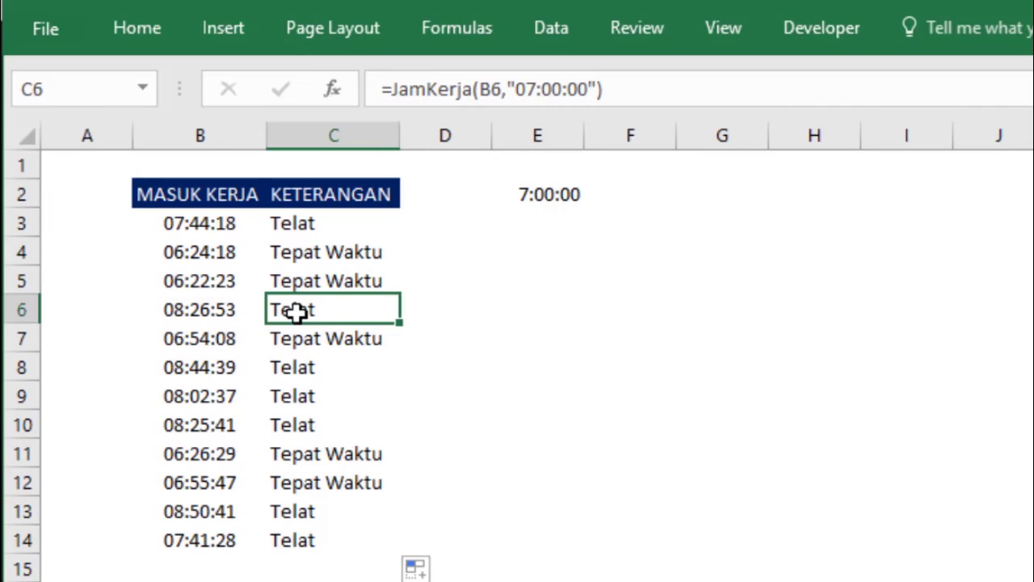
click(587, 331)
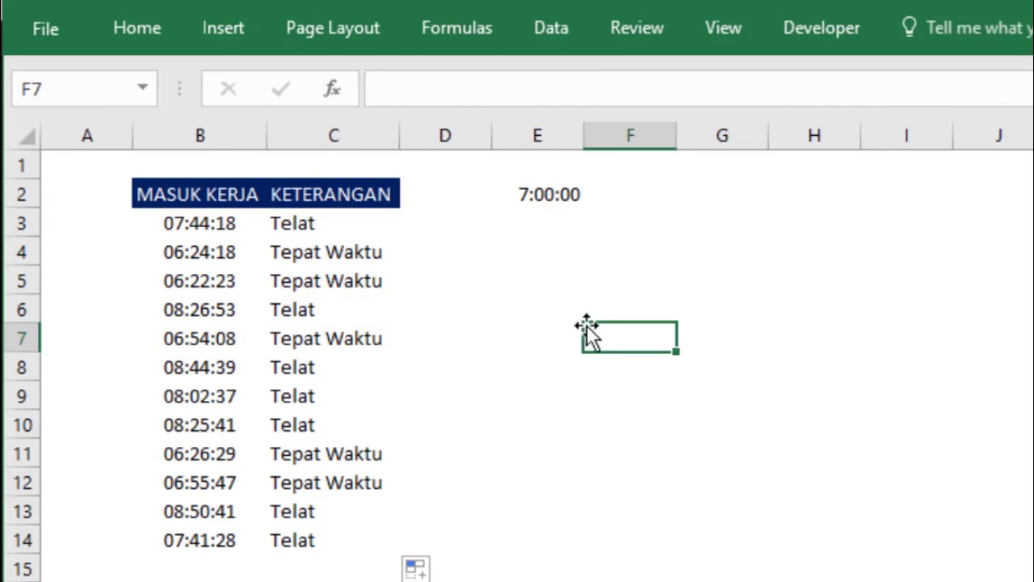
double_click(288, 224)
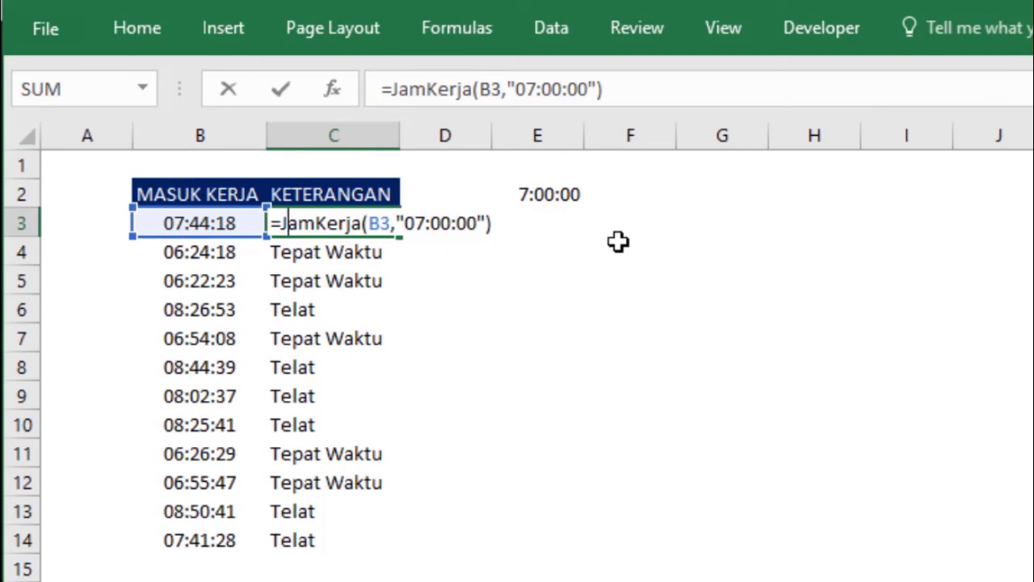
key(Return)
click(378, 220)
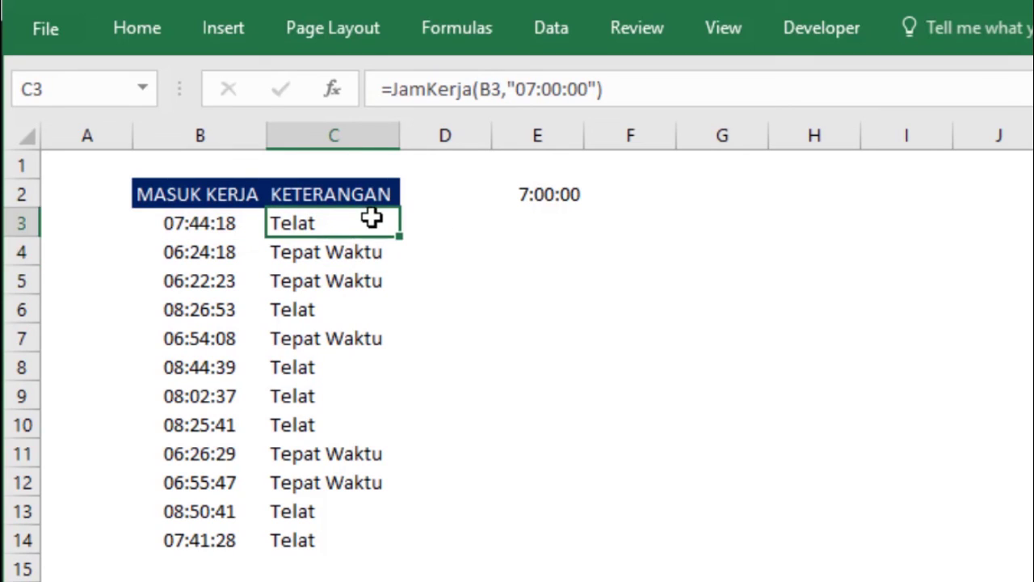
click(565, 257)
click(332, 225)
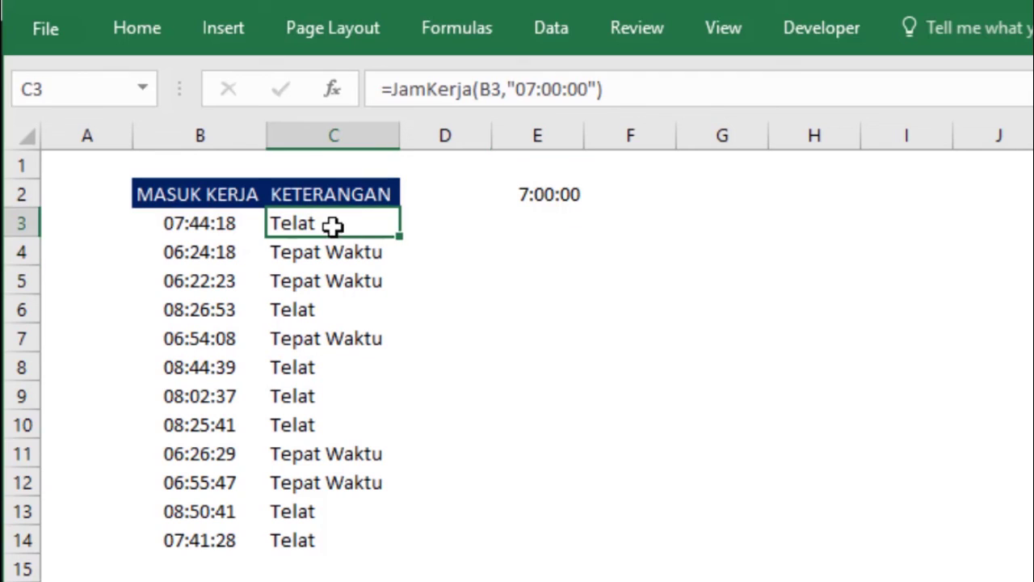
click(485, 260)
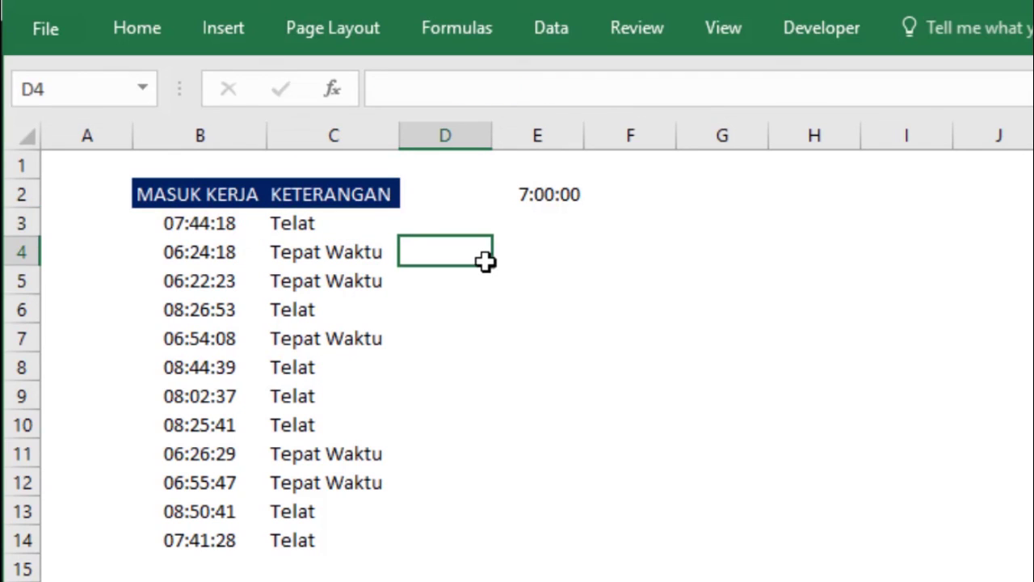
click(364, 234)
click(501, 348)
click(290, 228)
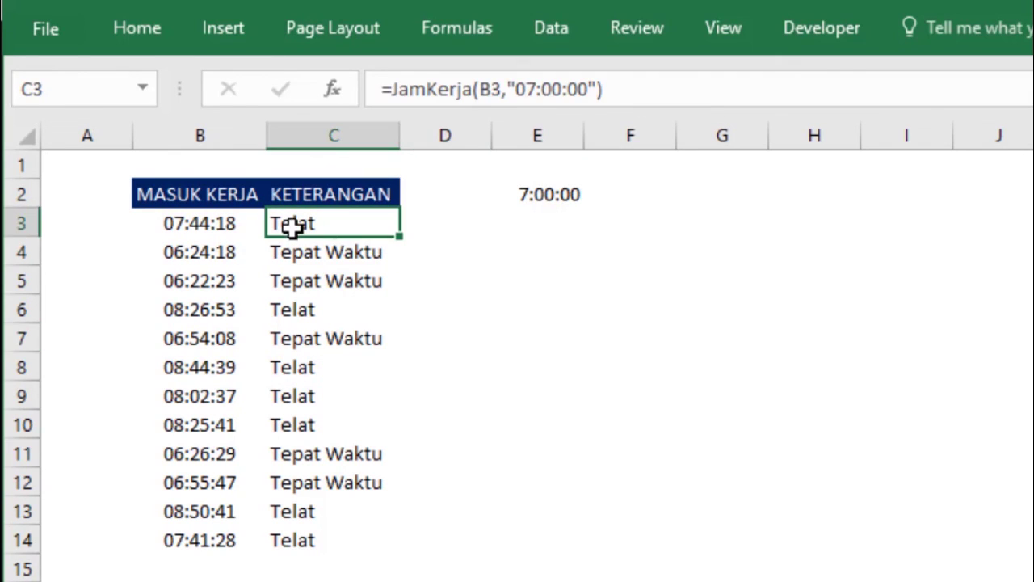